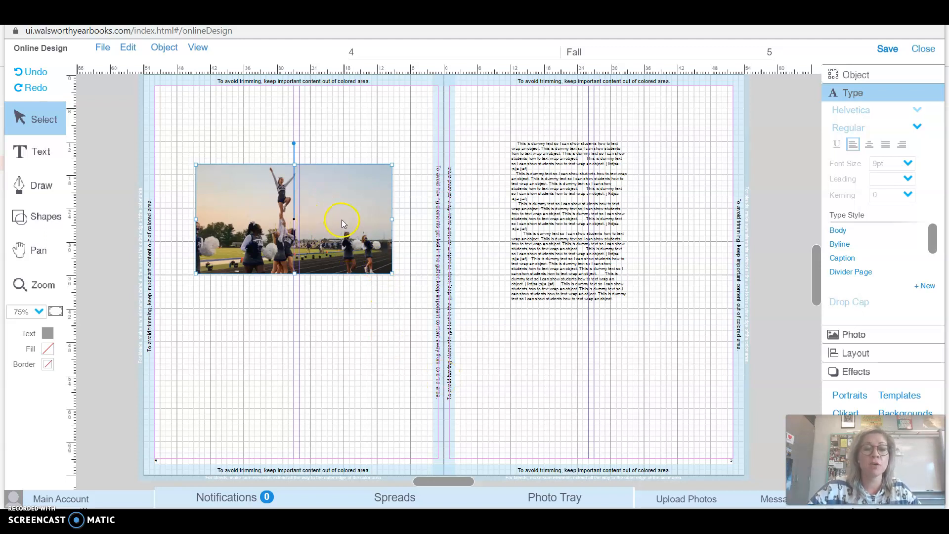
pyautogui.rightClick(342, 186)
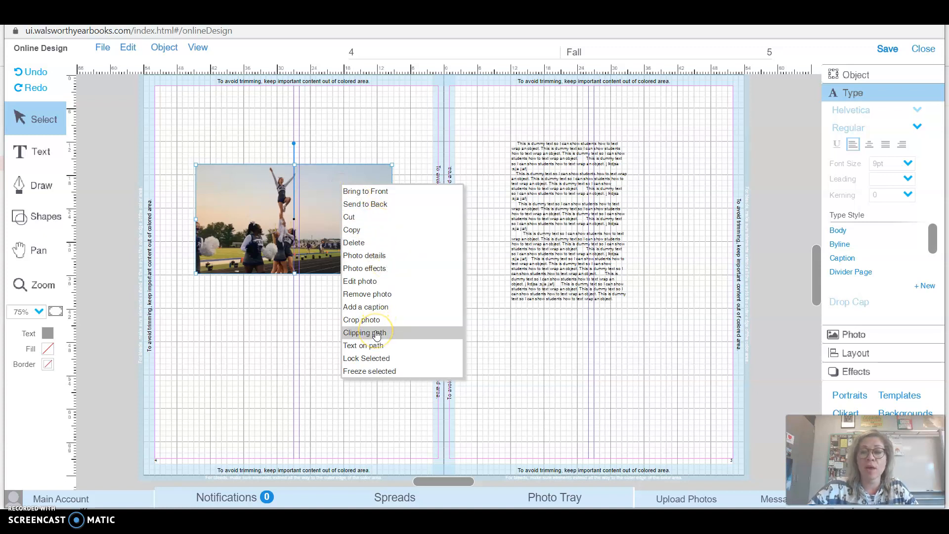
pyautogui.click(303, 218)
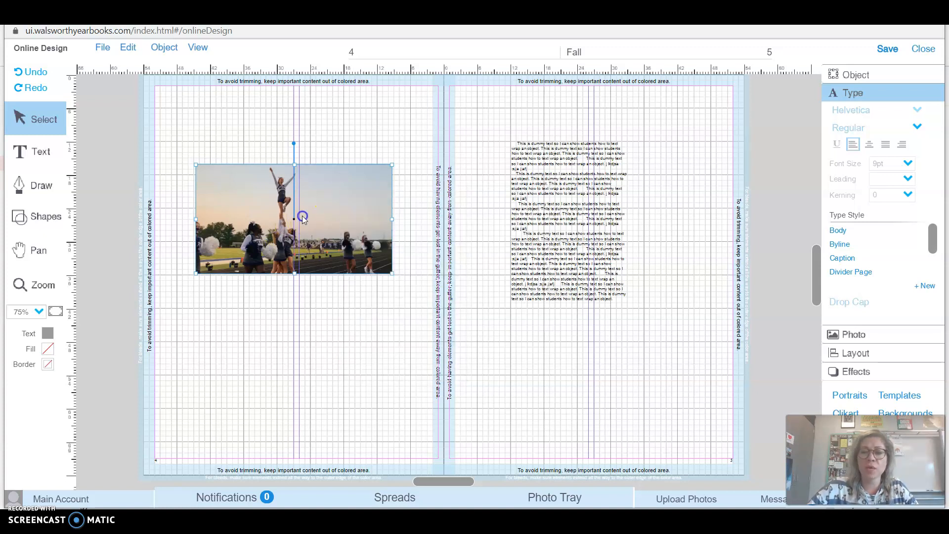
pyautogui.click(849, 373)
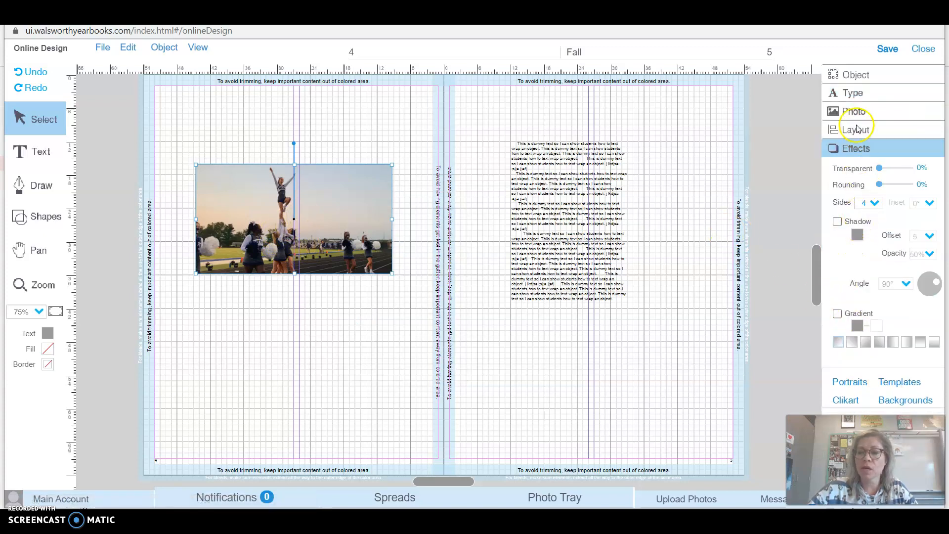
pyautogui.click(857, 112)
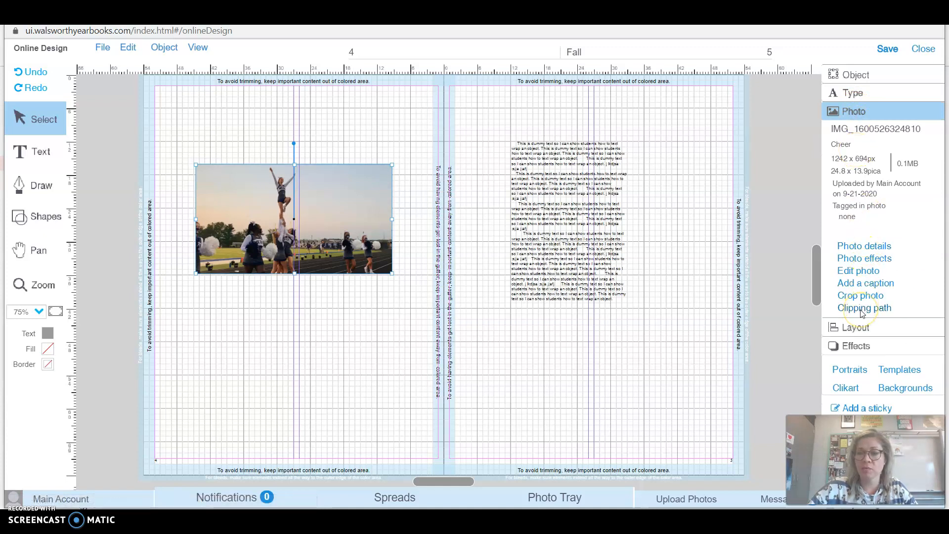
# Open the cheerleading photo on page 4 for clipping path editing and clear its existing rectangular path
pyautogui.rightClick(359, 216)
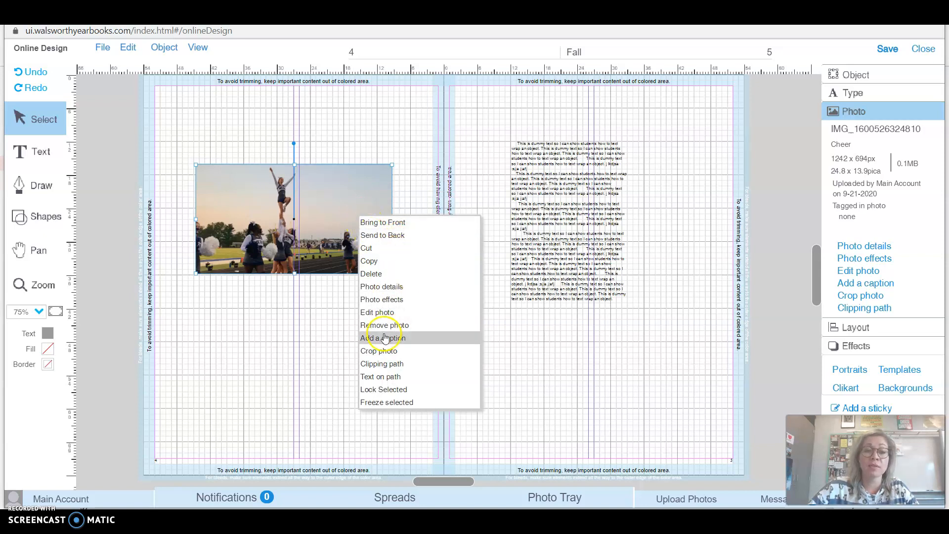
pyautogui.click(398, 365)
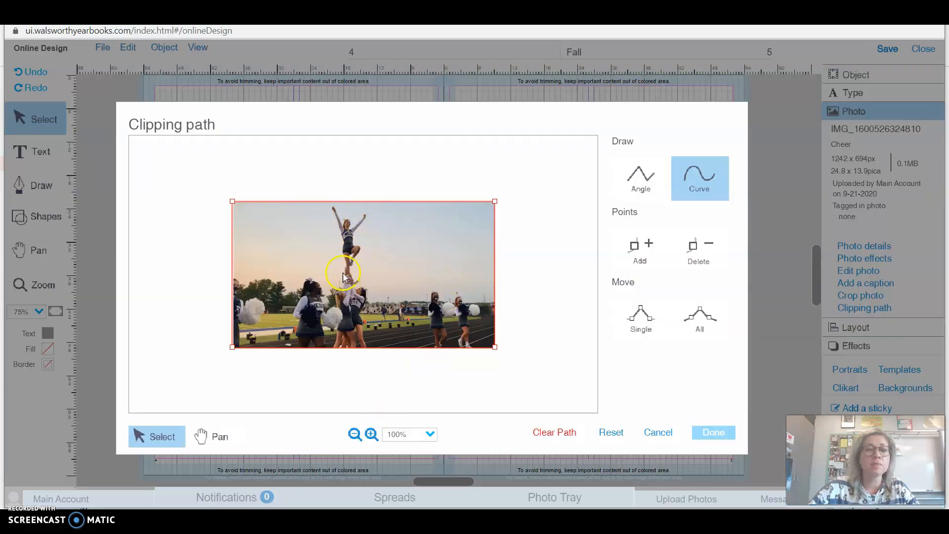
pyautogui.click(430, 434)
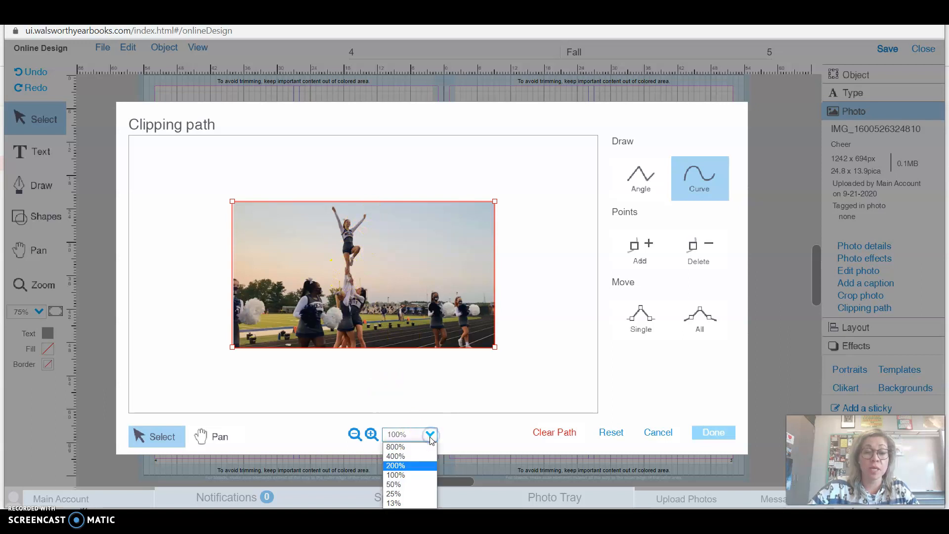
pyautogui.click(398, 456)
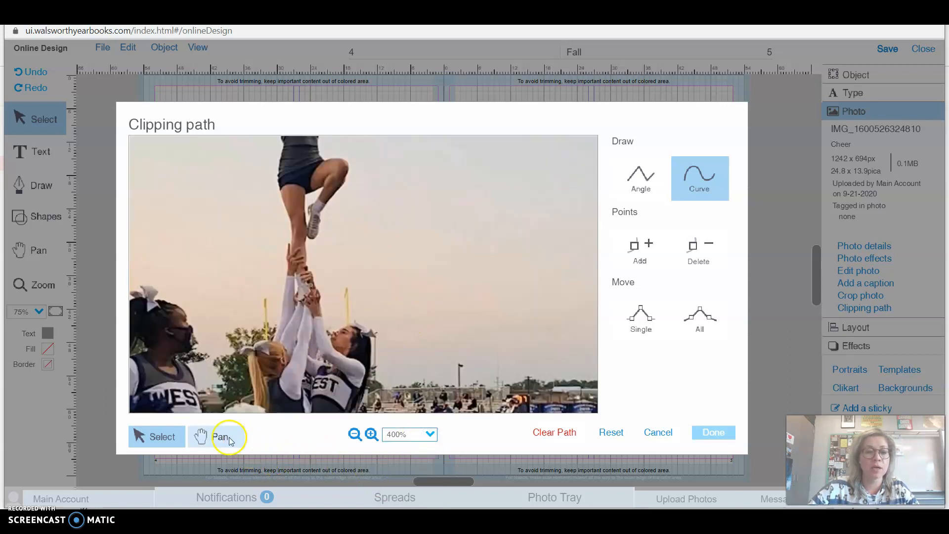
pyautogui.click(217, 436)
pyautogui.moveTo(339, 254); pyautogui.dragTo(366, 335)
pyautogui.moveTo(452, 270); pyautogui.dragTo(459, 287)
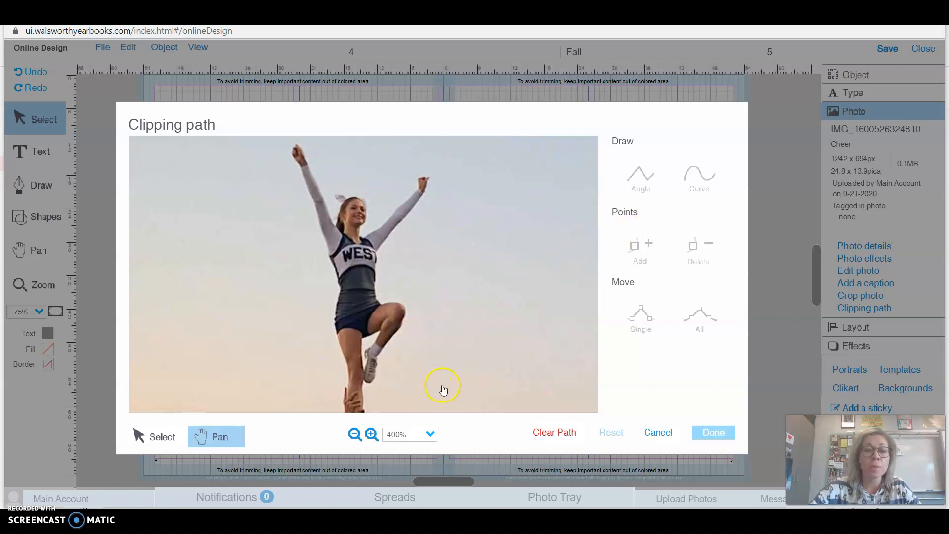
pyautogui.click(555, 433)
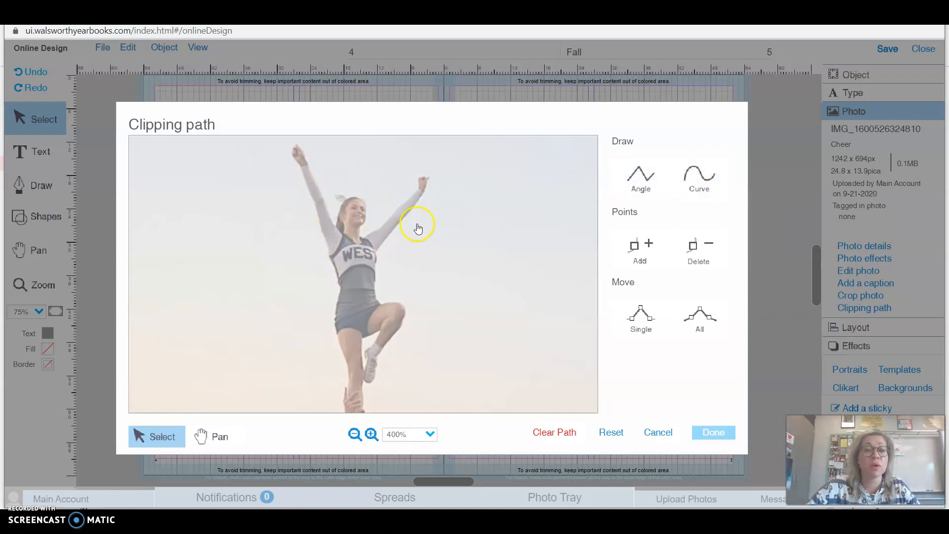
# Trace a Curve clipping path around the lifted cheerleader's arms, head and torso down to the waist, and apply it to the photo
pyautogui.click(699, 177)
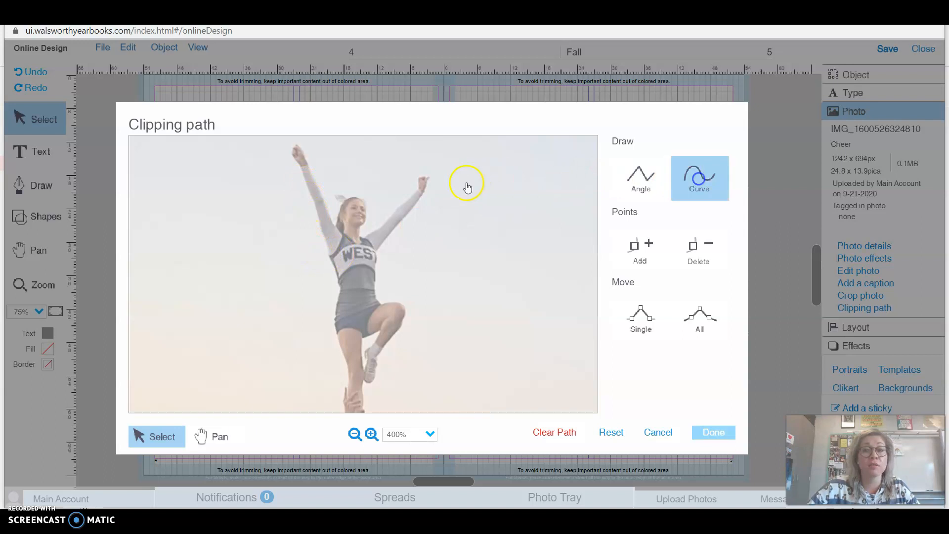
pyautogui.click(318, 219)
pyautogui.click(310, 193)
pyautogui.click(302, 177)
pyautogui.click(293, 160)
pyautogui.click(299, 144)
pyautogui.click(305, 162)
pyautogui.click(318, 184)
pyautogui.click(325, 207)
pyautogui.click(331, 221)
pyautogui.click(334, 227)
pyautogui.click(341, 209)
pyautogui.click(349, 199)
pyautogui.click(357, 198)
pyautogui.click(364, 209)
pyautogui.click(362, 222)
pyautogui.click(360, 231)
pyautogui.click(362, 238)
pyautogui.click(378, 229)
pyautogui.click(391, 219)
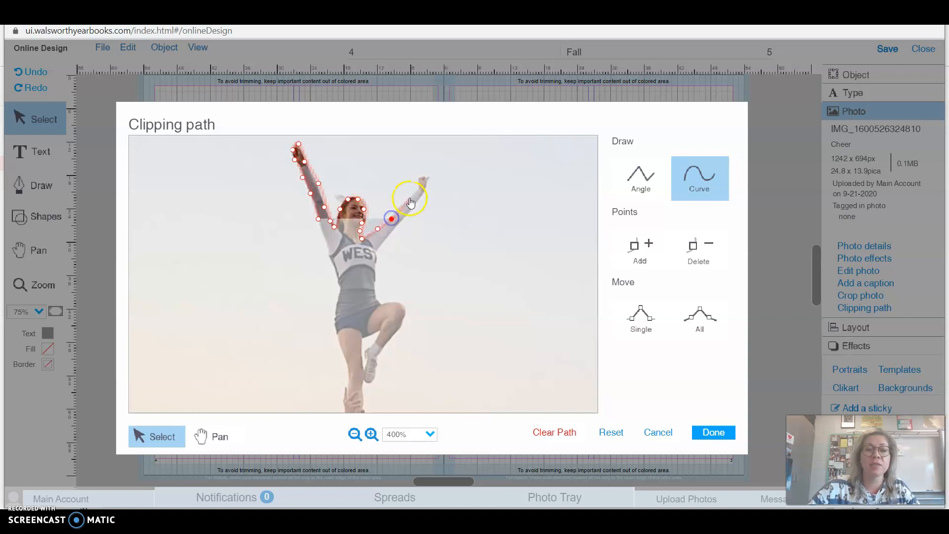
pyautogui.click(409, 199)
pyautogui.click(418, 187)
pyautogui.click(424, 177)
pyautogui.click(425, 193)
pyautogui.click(408, 213)
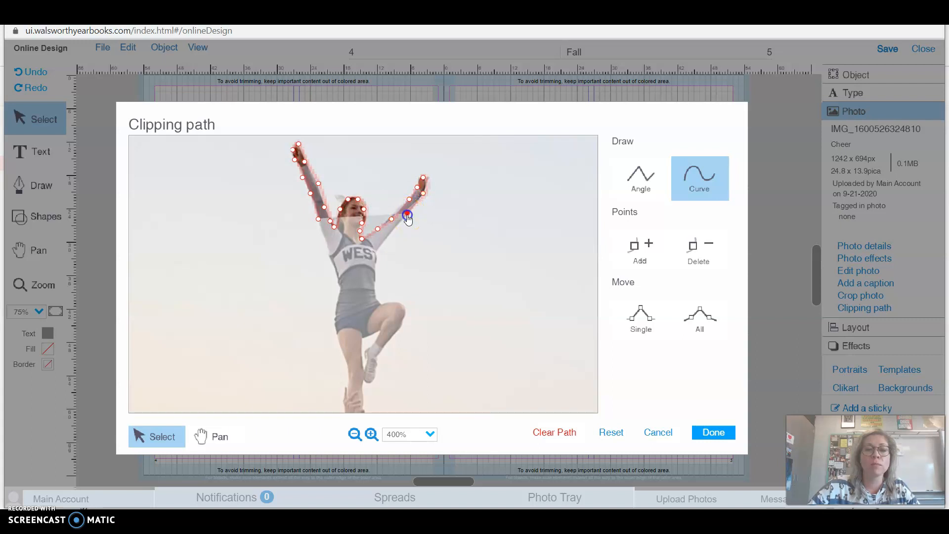
pyautogui.click(392, 231)
pyautogui.click(380, 240)
pyautogui.click(378, 251)
pyautogui.click(374, 266)
pyautogui.click(372, 281)
pyautogui.click(374, 292)
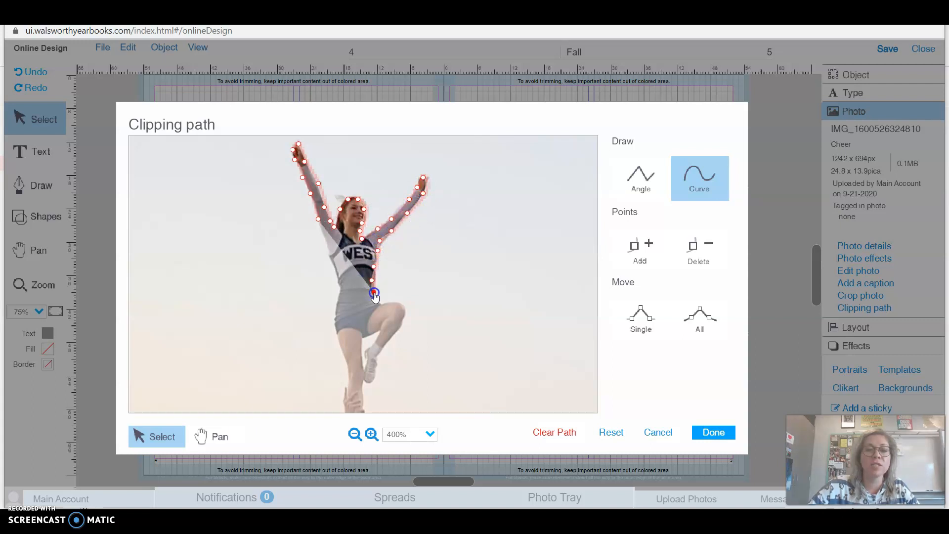
pyautogui.click(340, 288)
pyautogui.click(338, 279)
pyautogui.click(332, 262)
pyautogui.click(329, 246)
pyautogui.click(324, 238)
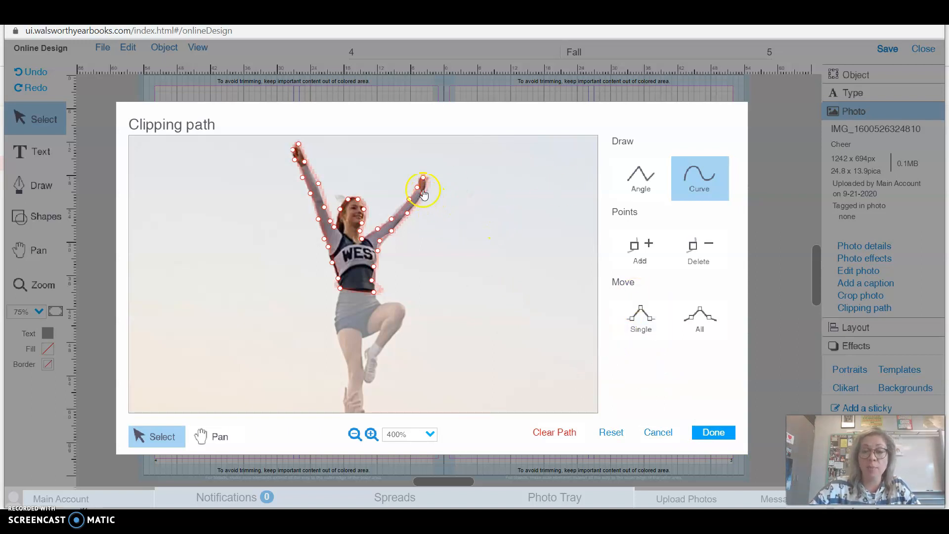
pyautogui.click(636, 244)
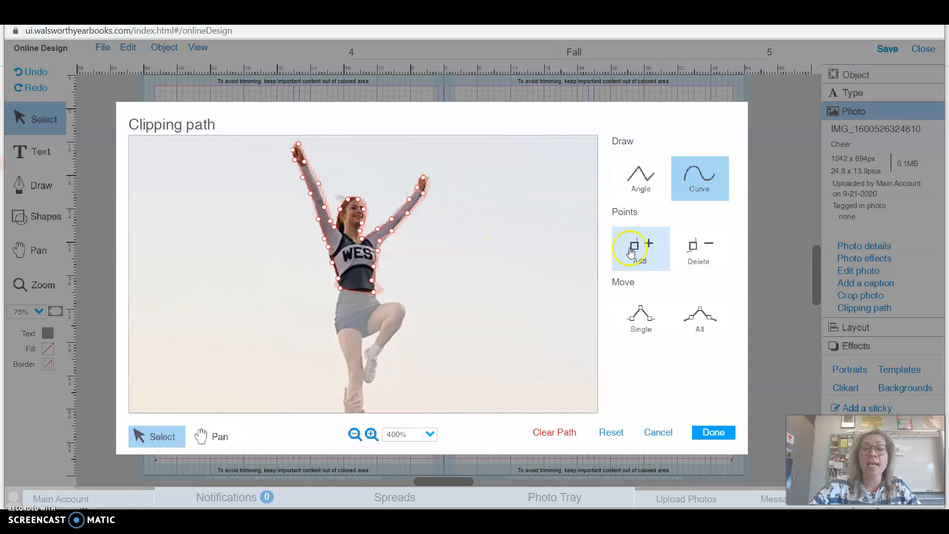
pyautogui.click(690, 253)
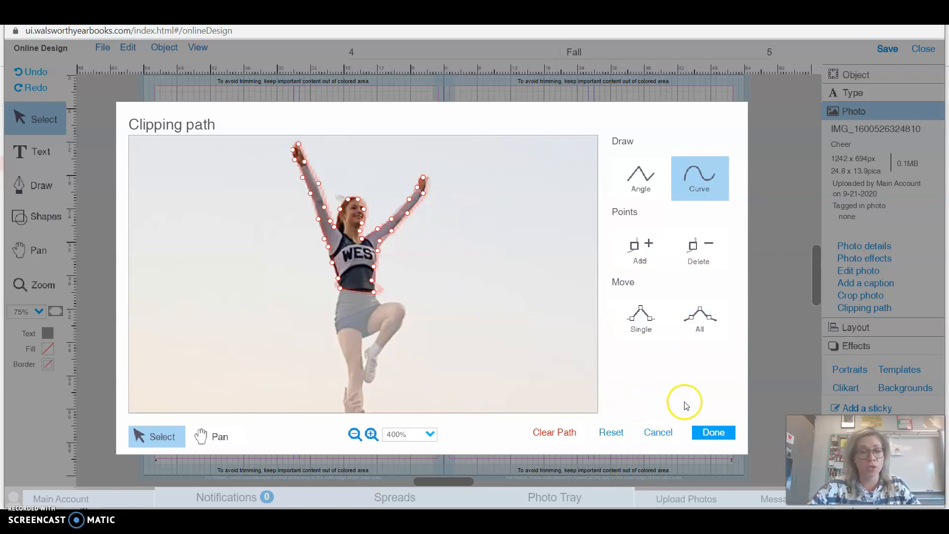
pyautogui.click(714, 432)
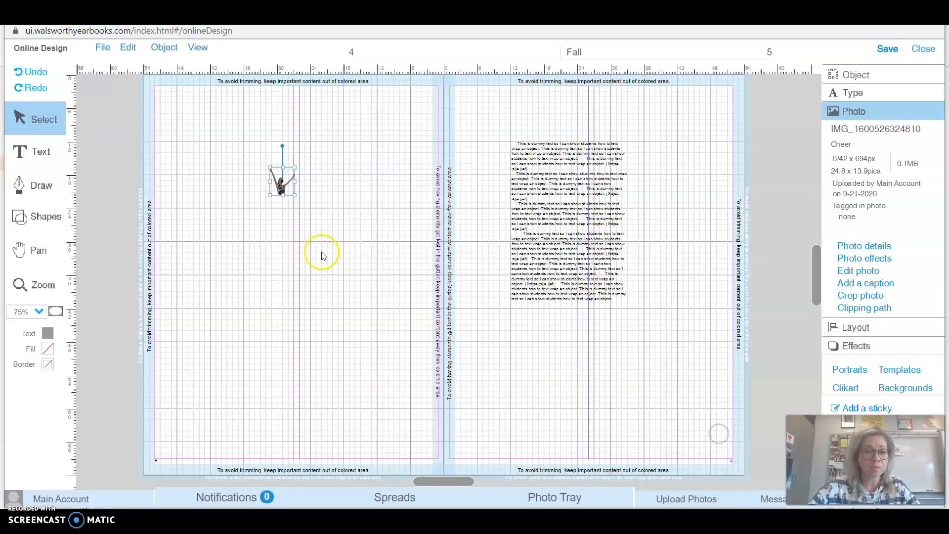
# Enlarge the cheerleader cutout to roughly three times its size and move it toward page 4's outer margin
pyautogui.moveTo(300, 204); pyautogui.dragTo(376, 295)
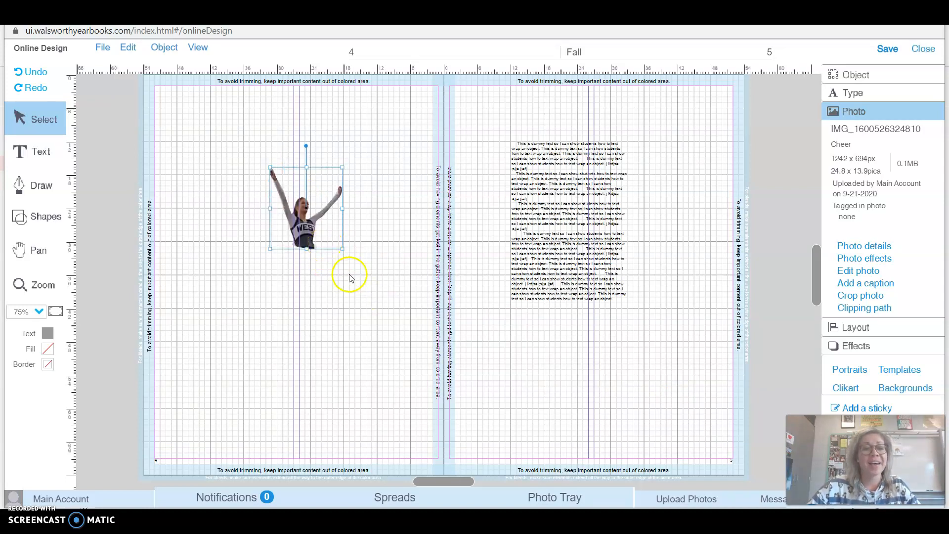
pyautogui.moveTo(303, 233); pyautogui.dragTo(213, 236)
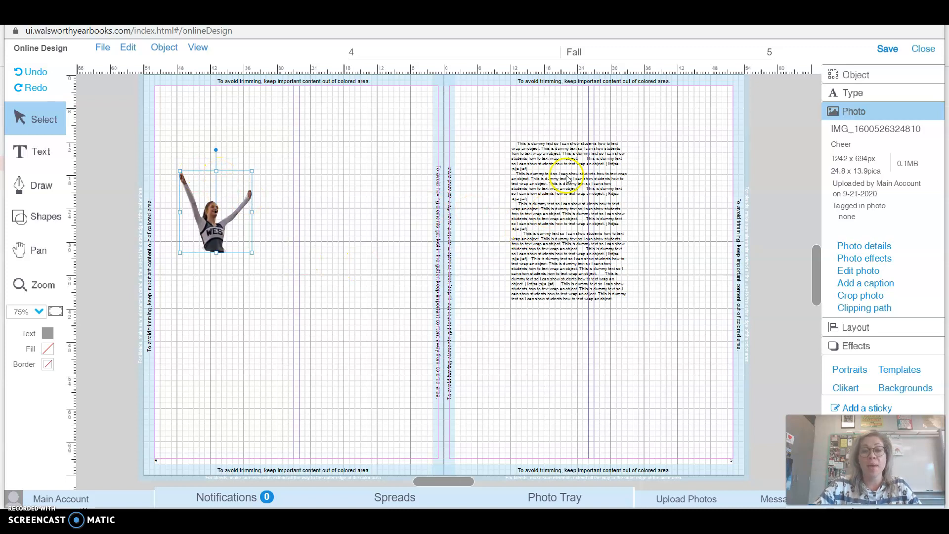
# Overlap the dummy text block from page 5 with the cutout on page 4, and set the cutout's text wrap to Object Shape
pyautogui.moveTo(591, 148); pyautogui.dragTo(303, 175)
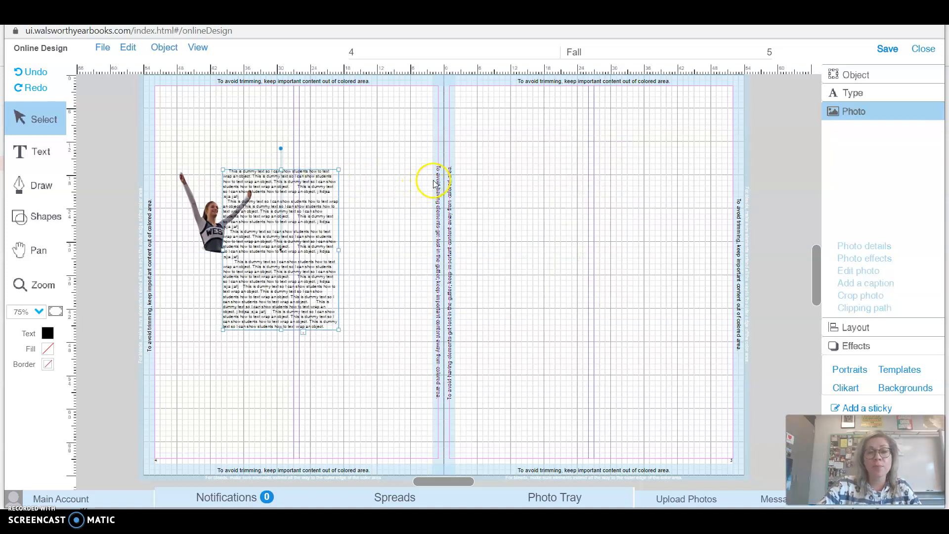
pyautogui.moveTo(215, 212); pyautogui.dragTo(255, 213)
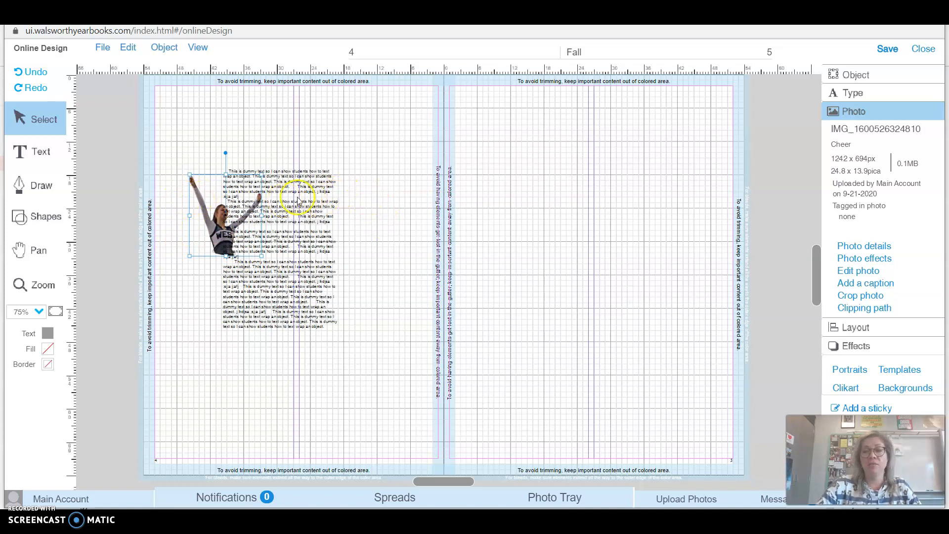
pyautogui.click(850, 327)
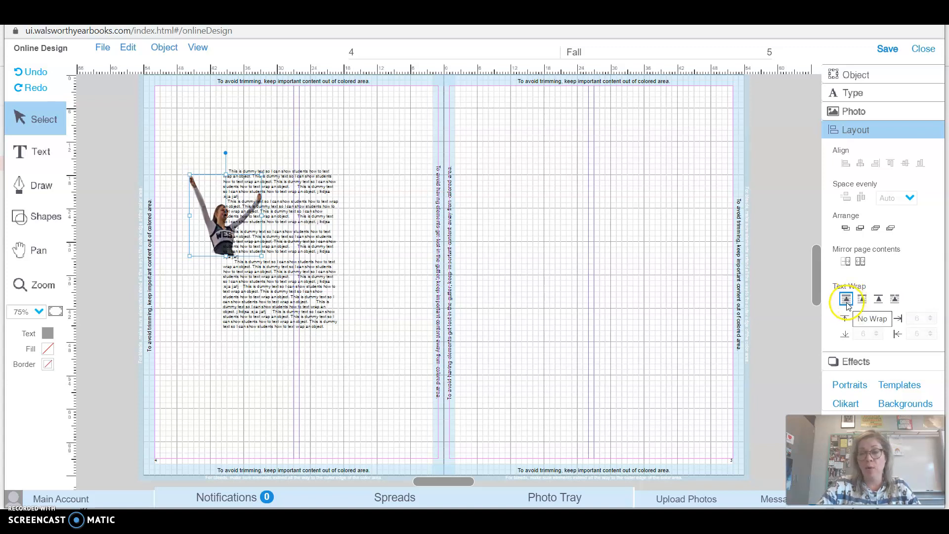
pyautogui.click(895, 300)
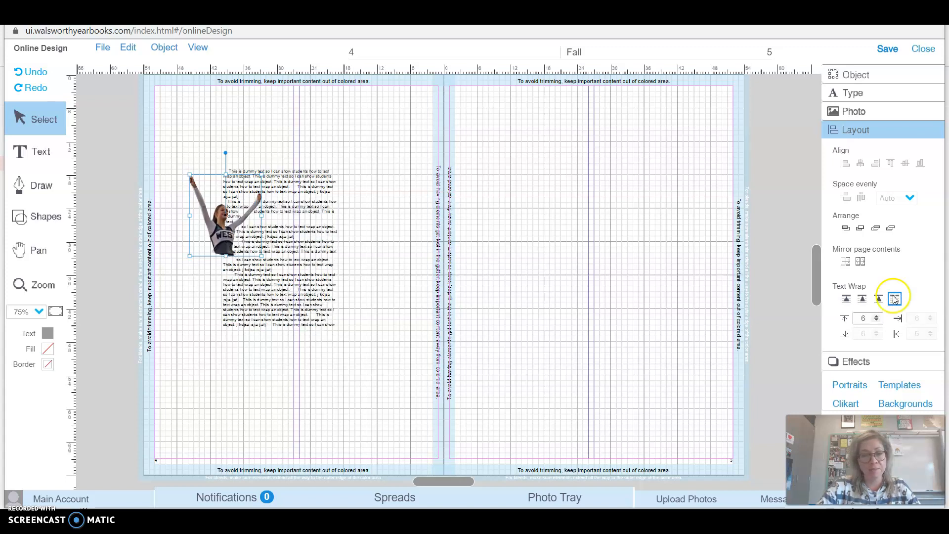
# Shift the dummy text block slightly up and to the right relative to the cheerleader cutout
pyautogui.click(311, 264)
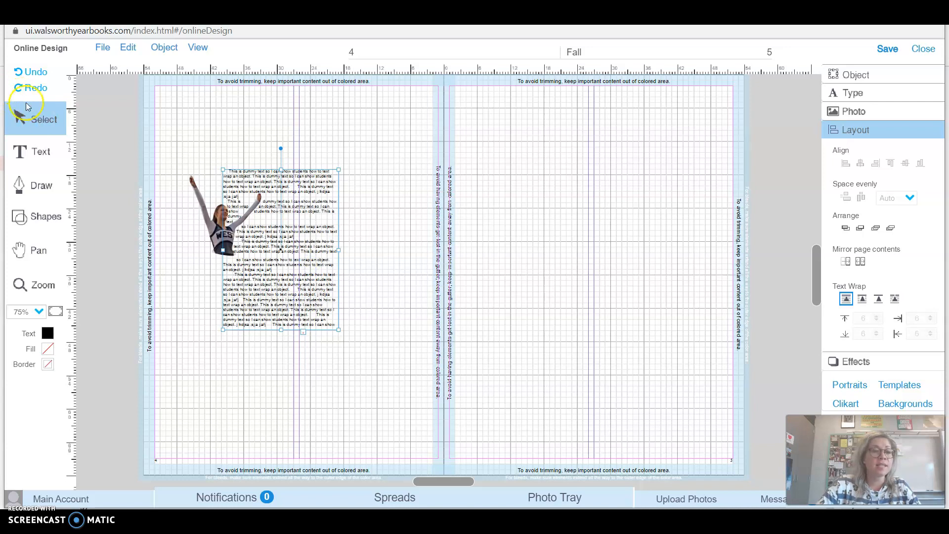
pyautogui.moveTo(299, 183)
pyautogui.mouseDown()
pyautogui.moveTo(313, 178)
pyautogui.moveTo(313, 206)
pyautogui.moveTo(294, 208)
pyautogui.moveTo(311, 170)
pyautogui.mouseUp()
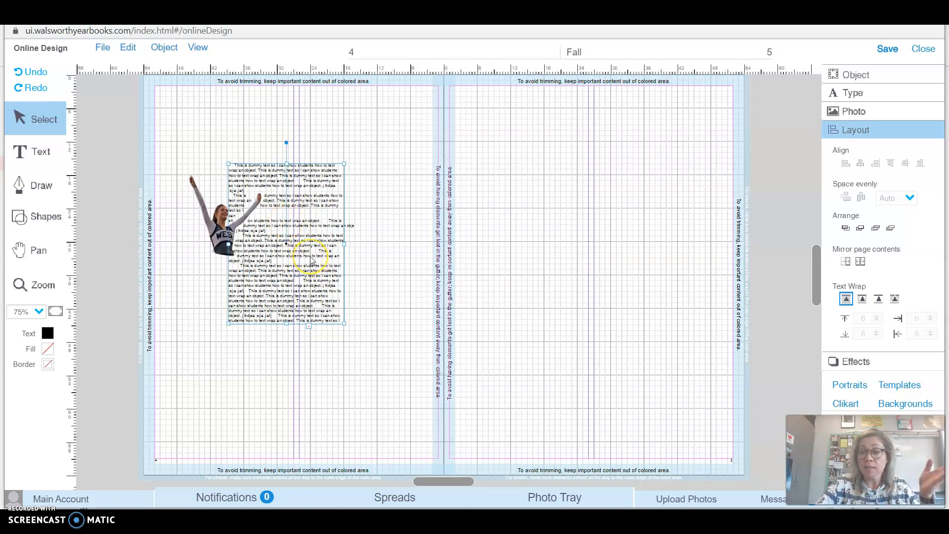
pyautogui.click(304, 245)
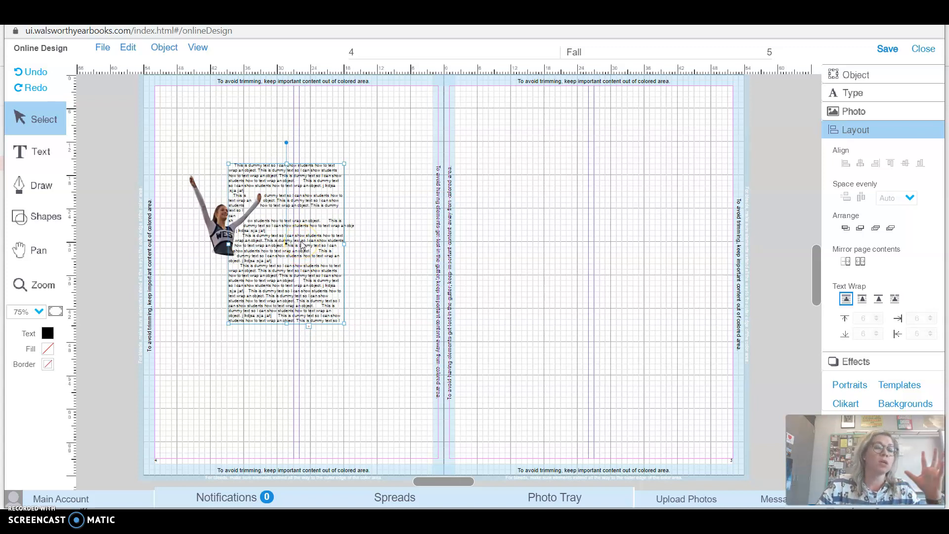
pyautogui.click(196, 207)
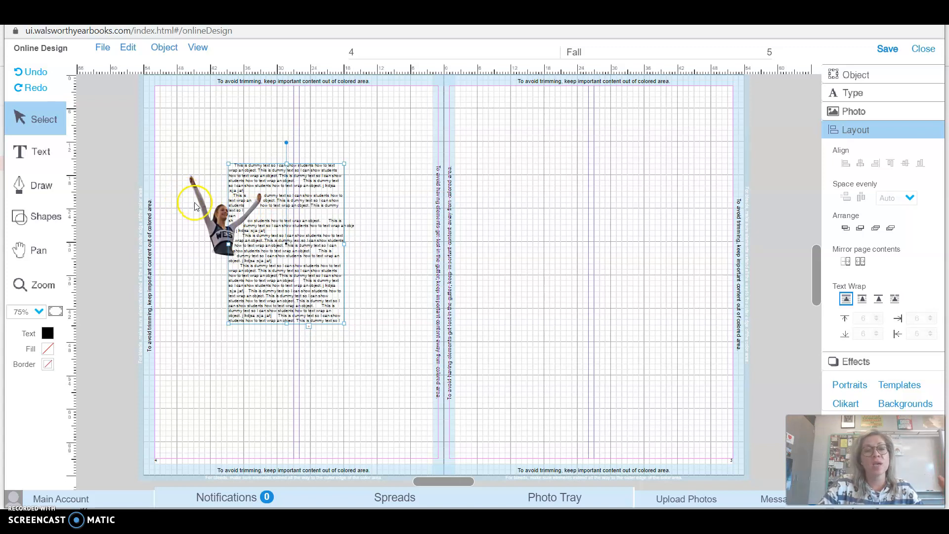